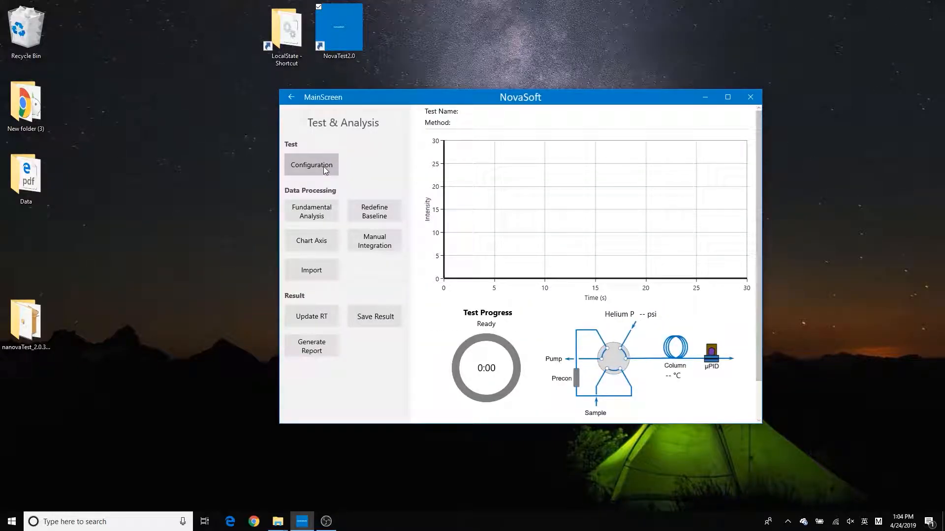
{"action": "left_click", "coordinate": [325, 169]}
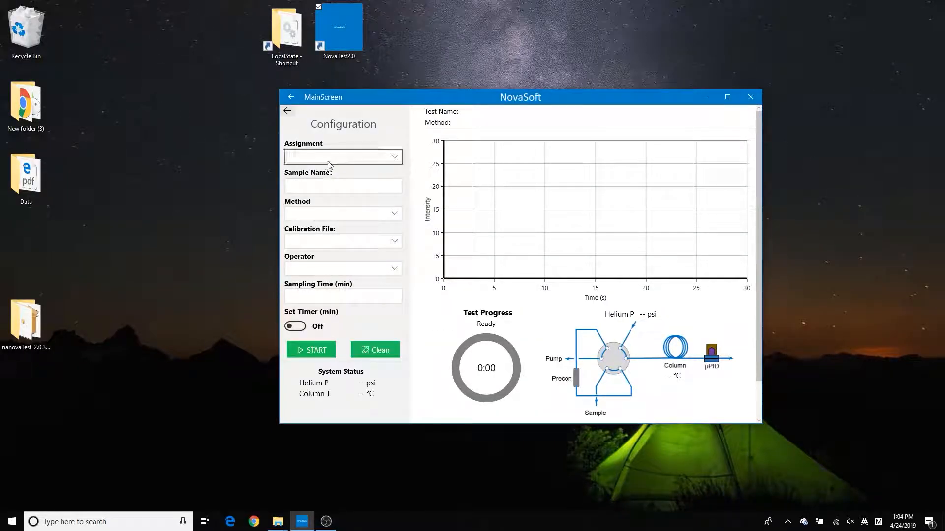
{"action": "left_click", "coordinate": [333, 161]}
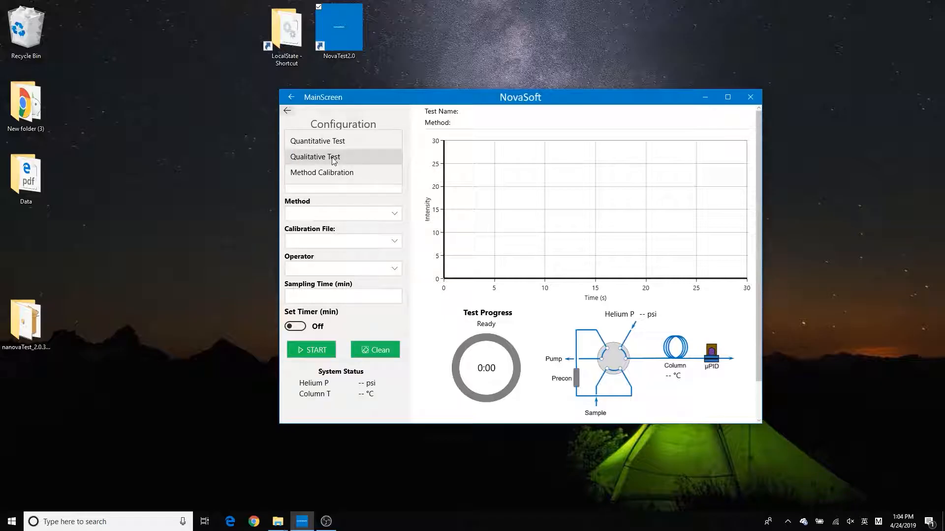
{"action": "left_click", "coordinate": [333, 161]}
{"action": "left_click", "coordinate": [329, 186]}
{"action": "type", "text": "20190424"}
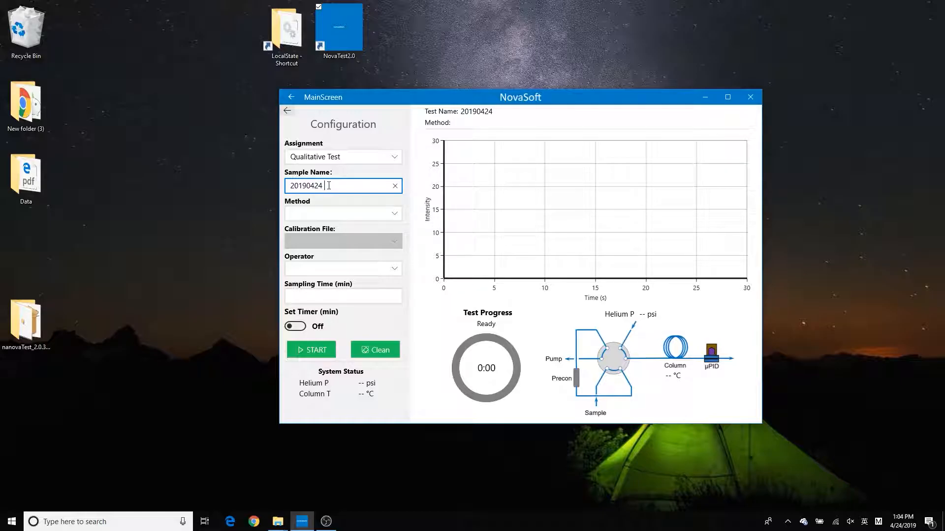
{"action": "type", "text": " 25 ppb BTEX"}
Step: Choose the BTEX method and operator NEI, set the sampling time to 1 min, and start the test
{"action": "left_click", "coordinate": [333, 212]}
{"action": "left_click", "coordinate": [333, 213]}
{"action": "left_click", "coordinate": [332, 268]}
{"action": "left_click", "coordinate": [332, 268]}
{"action": "left_click", "coordinate": [334, 295]}
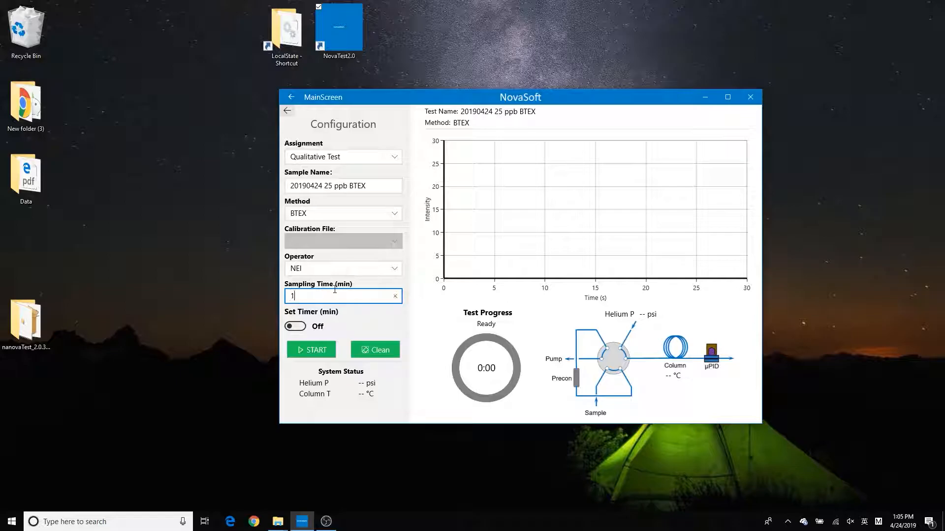
{"action": "left_click", "coordinate": [318, 350]}
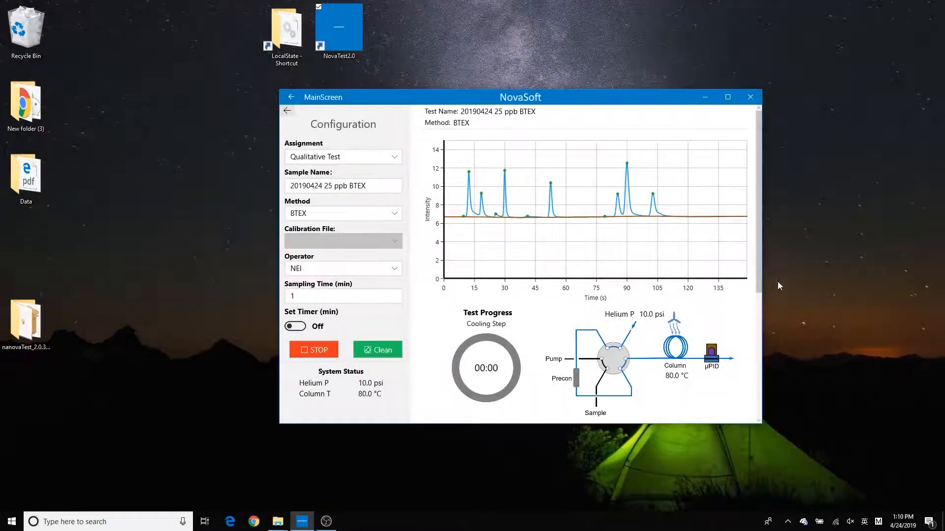
Step: Review the detected peaks in the results table and compare them with the chromatogram
{"action": "left_click_drag", "start_coordinate": [759, 276], "coordinate": [769, 422]}
{"action": "scroll", "coordinate": [712, 370], "scroll_direction": "down", "scroll_amount": 1}
{"action": "scroll", "coordinate": [707, 372], "scroll_direction": "up", "scroll_amount": 1}
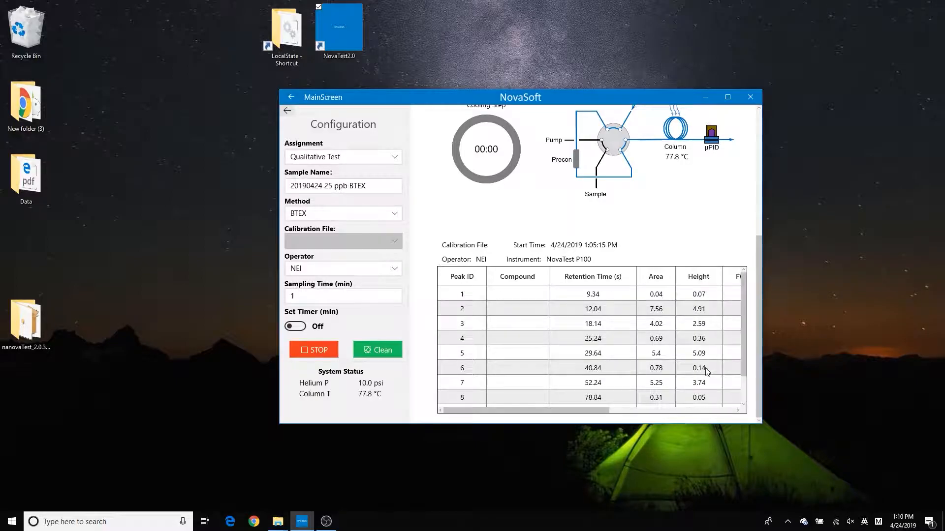
{"action": "scroll", "coordinate": [708, 371], "scroll_direction": "down", "scroll_amount": 1}
{"action": "mouse_move", "coordinate": [562, 411]}
{"action": "left_mouse_down"}
{"action": "mouse_move", "coordinate": [699, 416]}
{"action": "mouse_move", "coordinate": [558, 418]}
{"action": "left_mouse_up"}
{"action": "scroll", "coordinate": [601, 389], "scroll_direction": "up", "scroll_amount": 5}
{"action": "scroll", "coordinate": [683, 261], "scroll_direction": "up", "scroll_amount": 2}
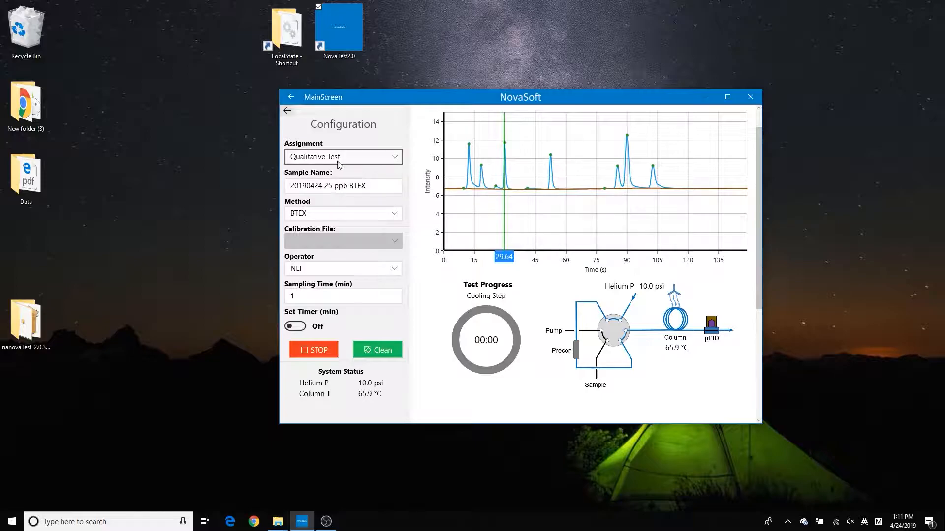
Step: Set the peak threshold to 2 in Fundamental Analysis to filter out small peaks from the results table
{"action": "left_click", "coordinate": [288, 111]}
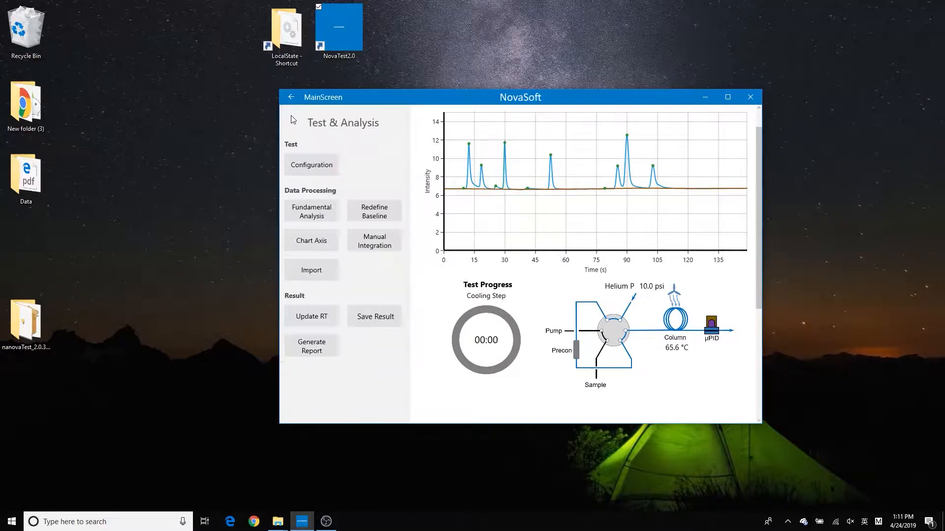
{"action": "left_click", "coordinate": [301, 209]}
{"action": "left_click", "coordinate": [298, 189]}
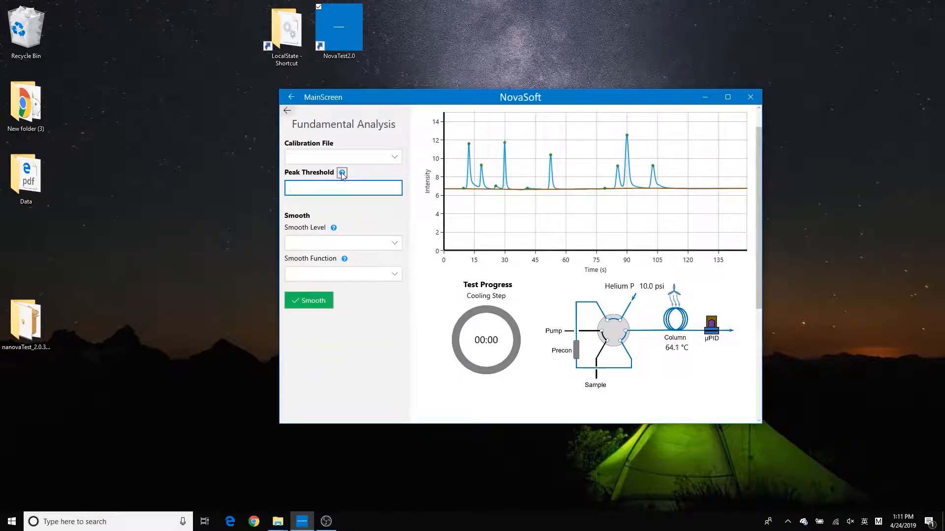
{"action": "mouse_move", "coordinate": [343, 175]}
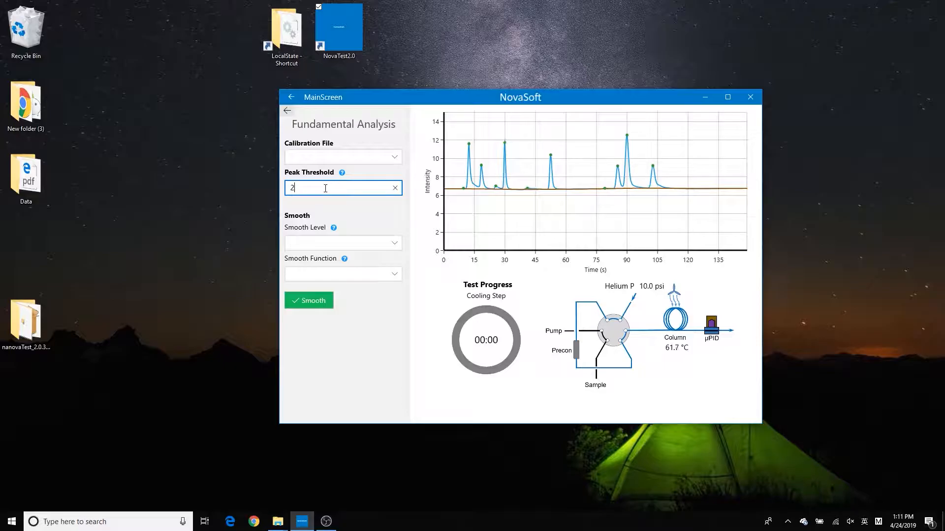
{"action": "key", "text": "Return"}
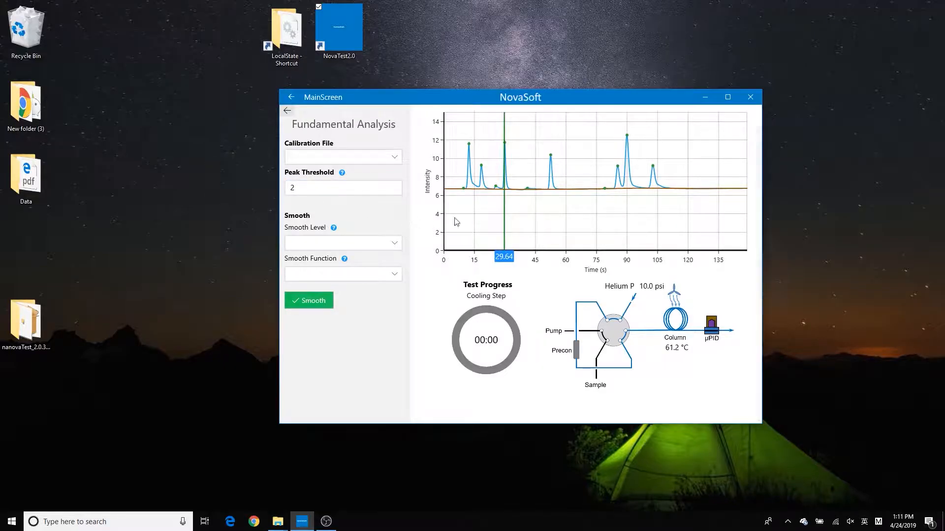
{"action": "scroll", "coordinate": [706, 295], "scroll_direction": "down", "scroll_amount": 4}
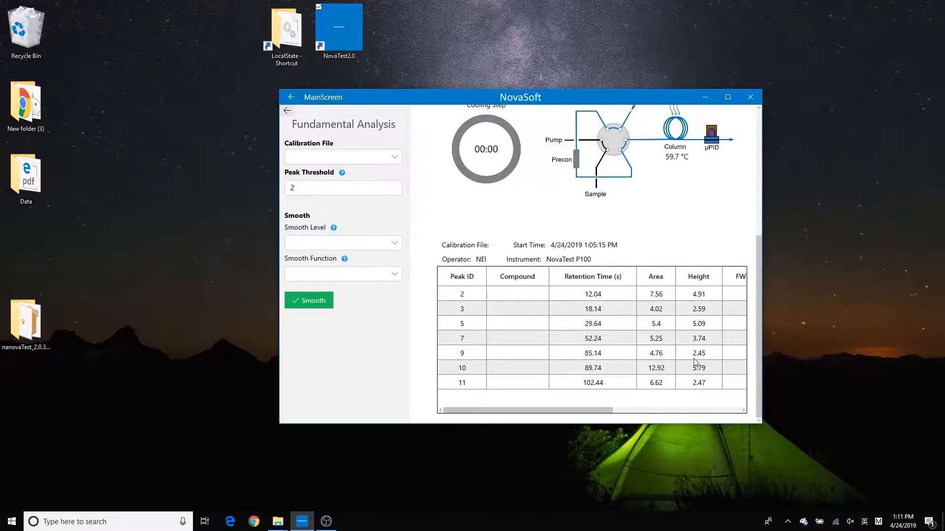
Step: Name the compound of peak 5 Benzene and of peak 7 Toluene in the results table
{"action": "left_click", "coordinate": [606, 313]}
{"action": "left_click_drag", "start_coordinate": [758, 309], "coordinate": [773, 271]}
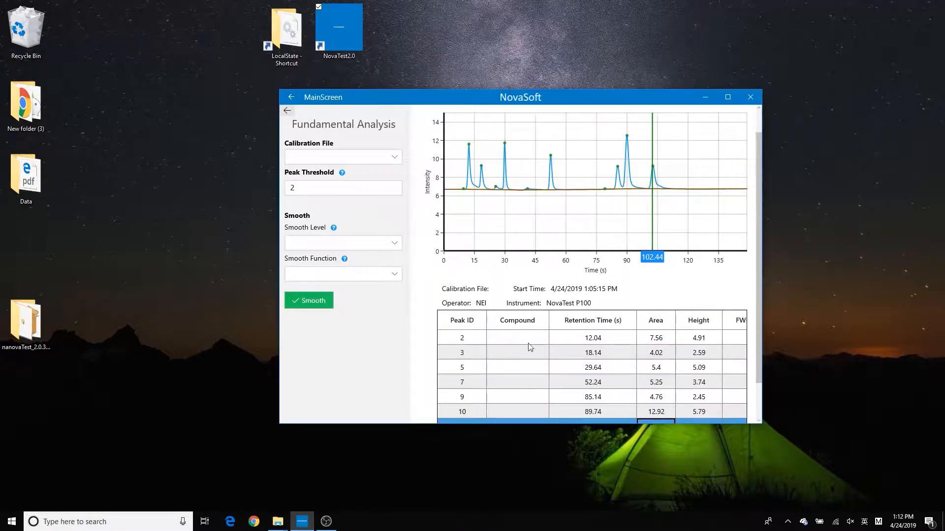
{"action": "left_click", "coordinate": [519, 353]}
{"action": "left_click", "coordinate": [519, 366]}
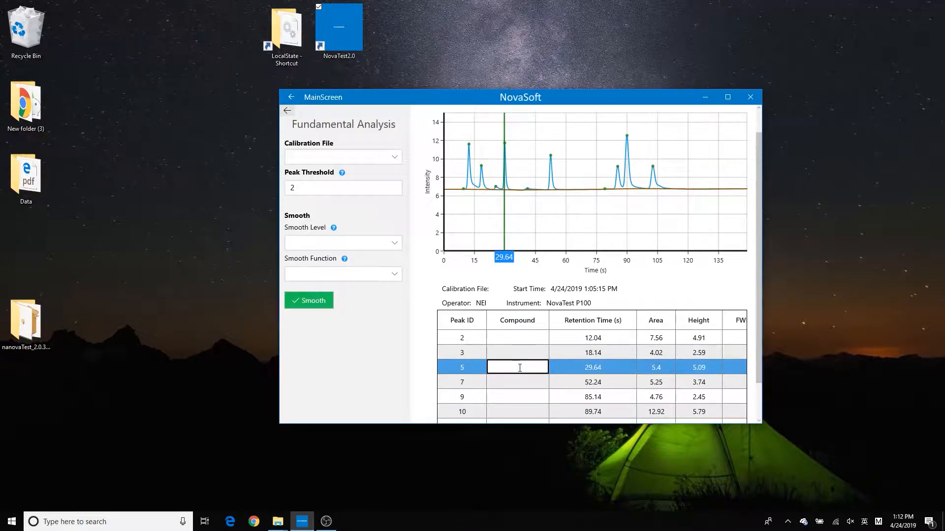
{"action": "type", "text": "Benzene"}
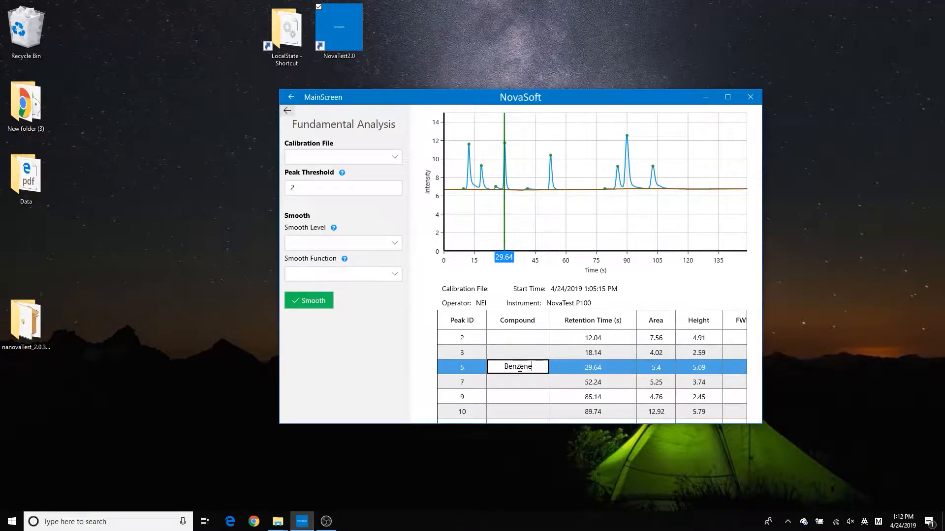
{"action": "left_click", "coordinate": [513, 382]}
{"action": "type", "text": "Toluene"}
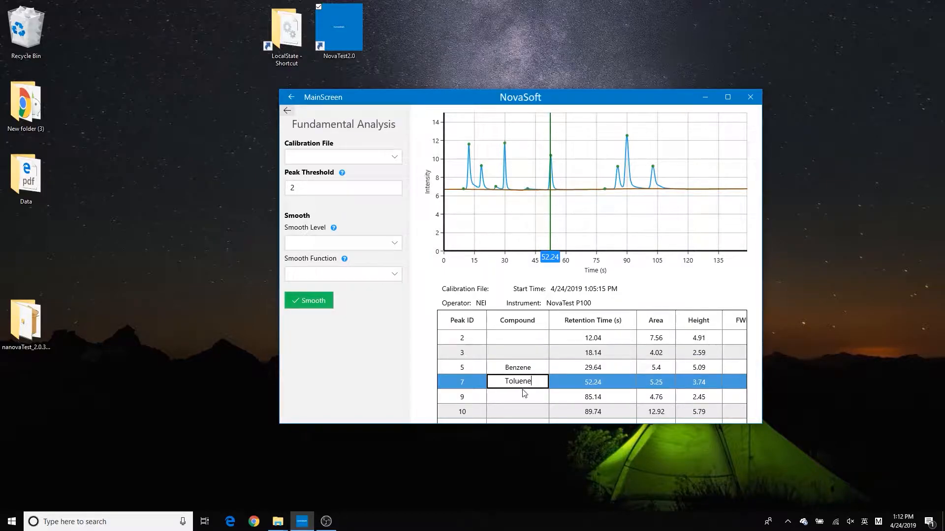
Step: Name the compound of peak 9 Ethylbenzene, correcting the spelling
{"action": "left_click", "coordinate": [525, 397]}
{"action": "type", "text": "Ethylbenzne"}
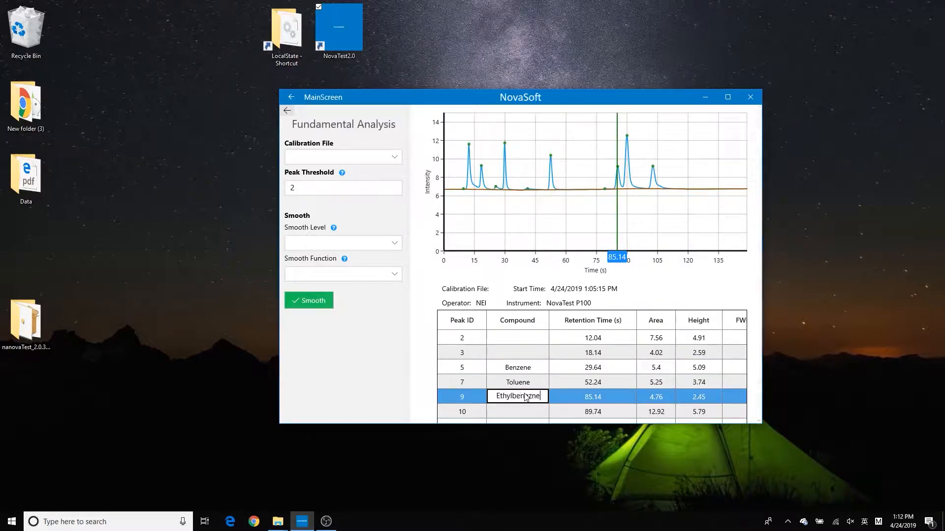
{"action": "type", "text": "e"}
{"action": "left_click", "coordinate": [528, 410]}
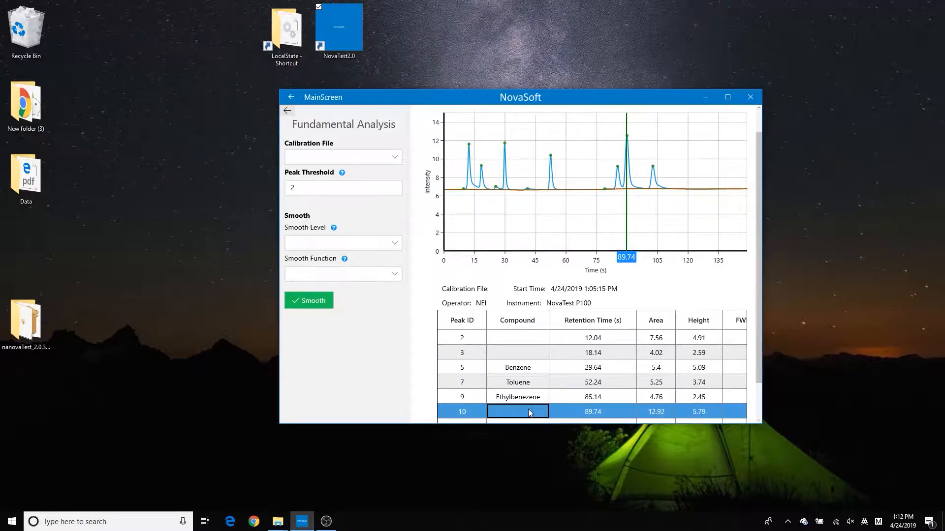
{"action": "double_click", "coordinate": [526, 399]}
{"action": "left_click", "coordinate": [525, 400]}
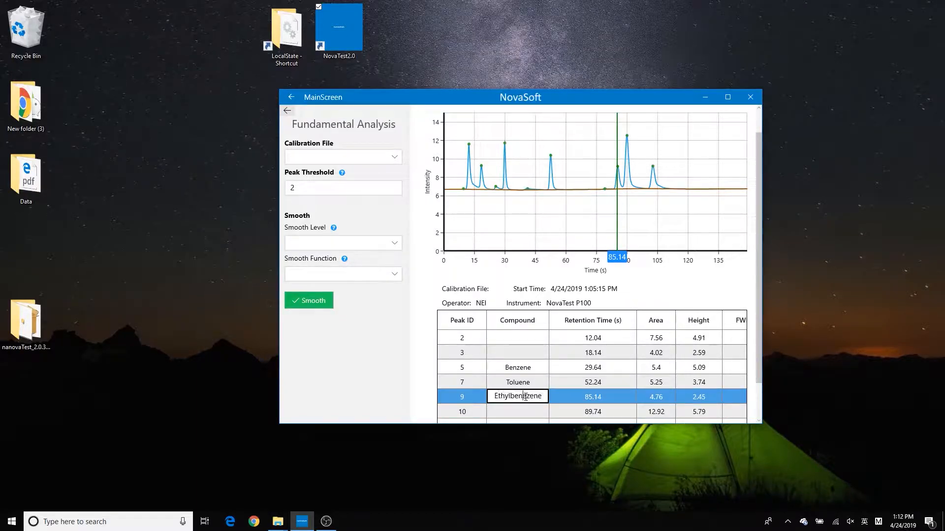
{"action": "key", "text": "BackSpace"}
Step: Name the compound of peak 10 m,p-Xylene and of peak 11 o-Xylene
{"action": "left_click", "coordinate": [545, 416]}
{"action": "left_click", "coordinate": [543, 414]}
{"action": "type", "text": "m,p-Xylene"}
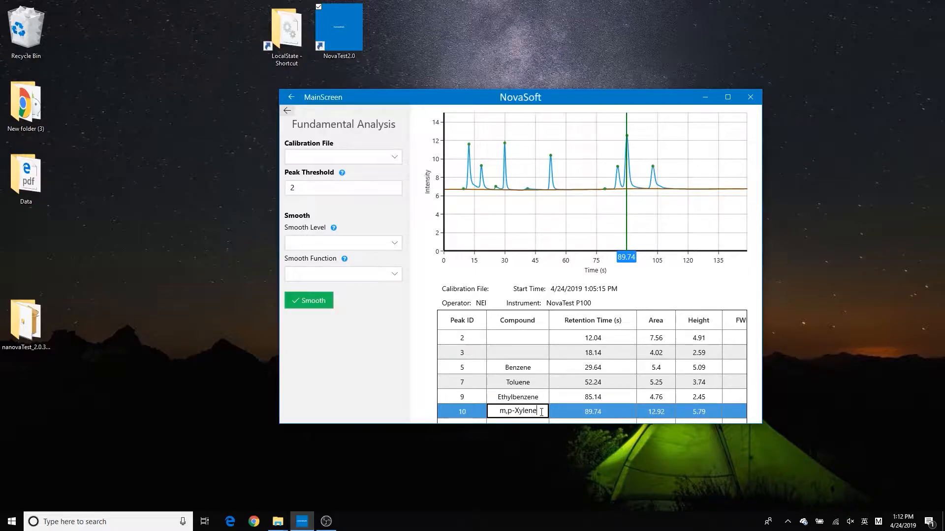
{"action": "left_click", "coordinate": [595, 385]}
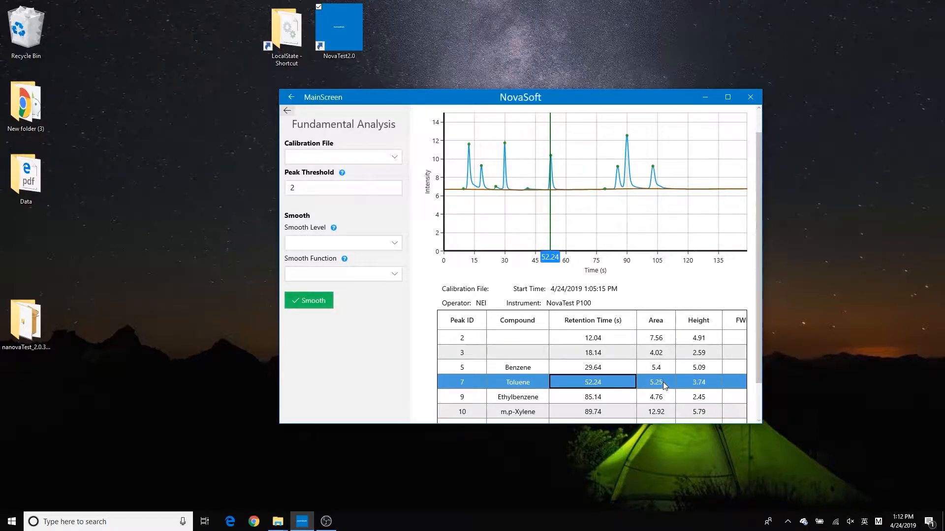
{"action": "left_click", "coordinate": [664, 410]}
{"action": "key", "text": "Down"}
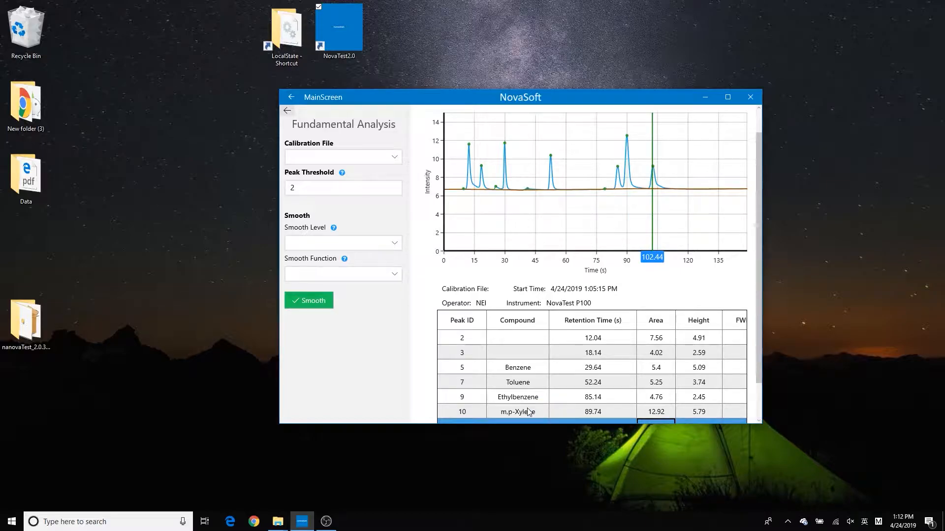
{"action": "left_click", "coordinate": [531, 423]}
{"action": "type", "text": "o-Xylene"}
{"action": "left_click", "coordinate": [544, 356]}
{"action": "left_click", "coordinate": [524, 412]}
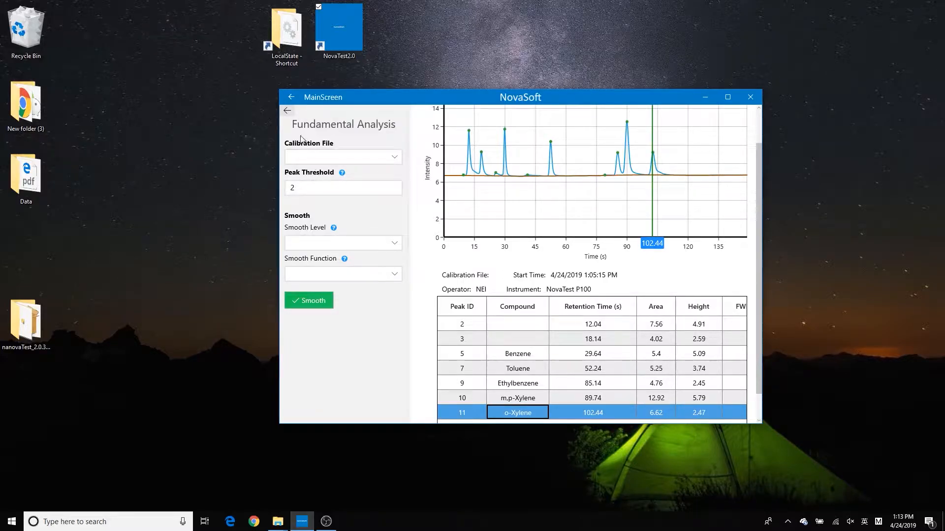
Step: Save the analysis result and start generating the test report
{"action": "left_click", "coordinate": [287, 110]}
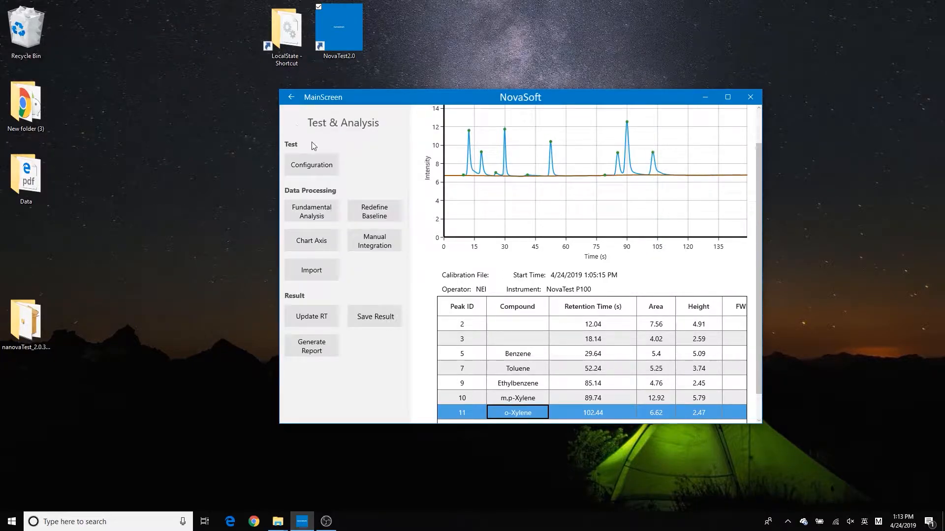
{"action": "left_click", "coordinate": [367, 318]}
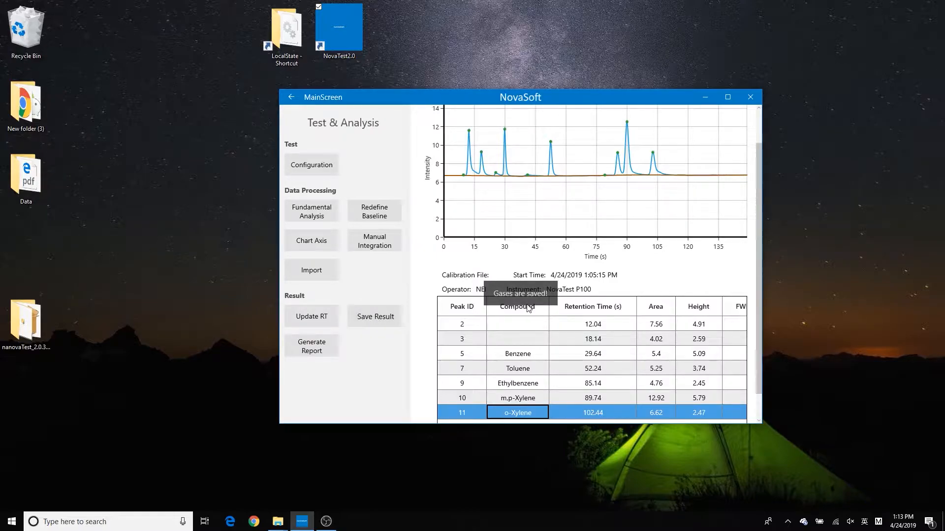
{"action": "left_click", "coordinate": [314, 353]}
Step: Save the report as "NovaTestReport_04_24_2019_BTEX 25 ppb Qualitative testpdf" in PDF format in the Desktop's test report folder
{"action": "left_click", "coordinate": [388, 345]}
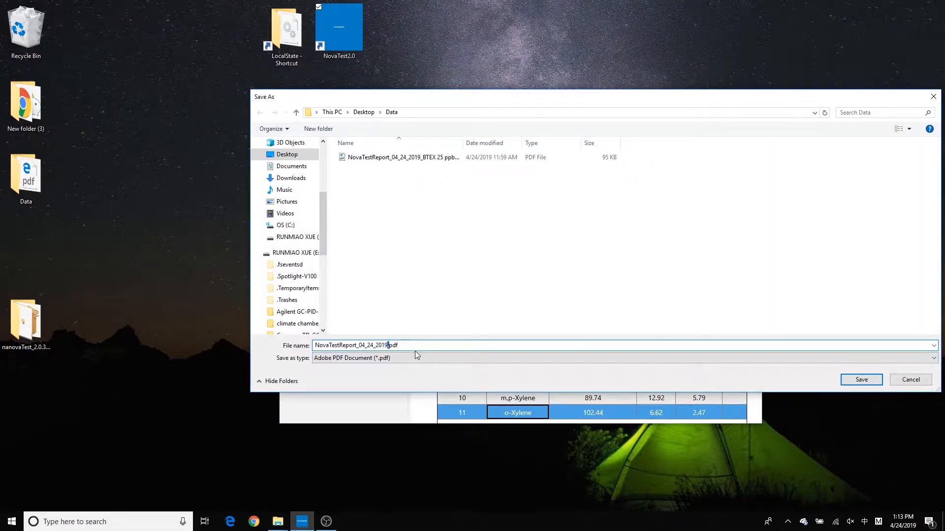
{"action": "type", "text": "——"}
{"action": "key", "text": "BackSpace"}
{"action": "key", "text": "BackSpace"}
{"action": "key", "text": "shift"}
{"action": "type", "text": "_"}
{"action": "type", "text": "BTEX 25 ppb C"}
{"action": "type", "text": "ualitative test"}
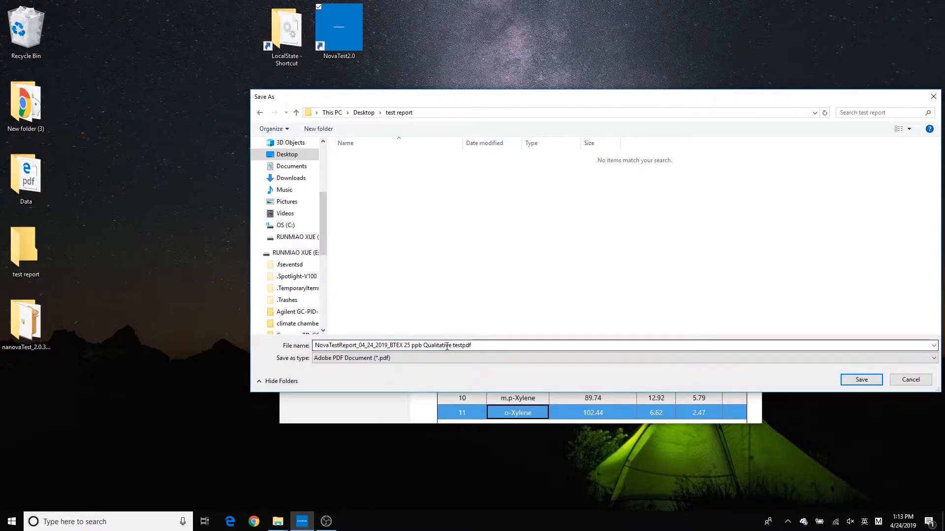
{"action": "left_click", "coordinate": [853, 381]}
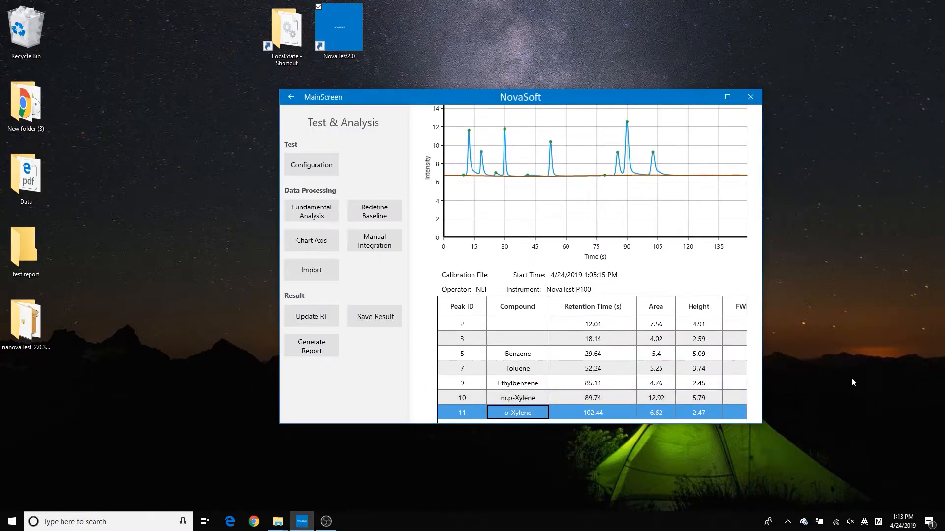
Step: Examine the test parameters, chromatogram and compound table in the generated PDF report
{"action": "left_click", "coordinate": [597, 282]}
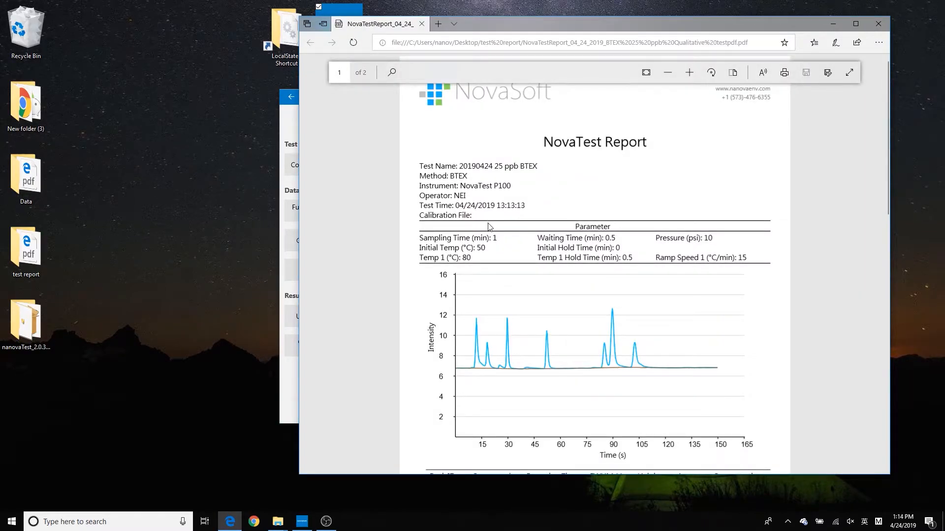
{"action": "scroll", "coordinate": [612, 260], "scroll_direction": "down", "scroll_amount": 1}
{"action": "scroll", "coordinate": [612, 260], "scroll_direction": "down", "scroll_amount": 7}
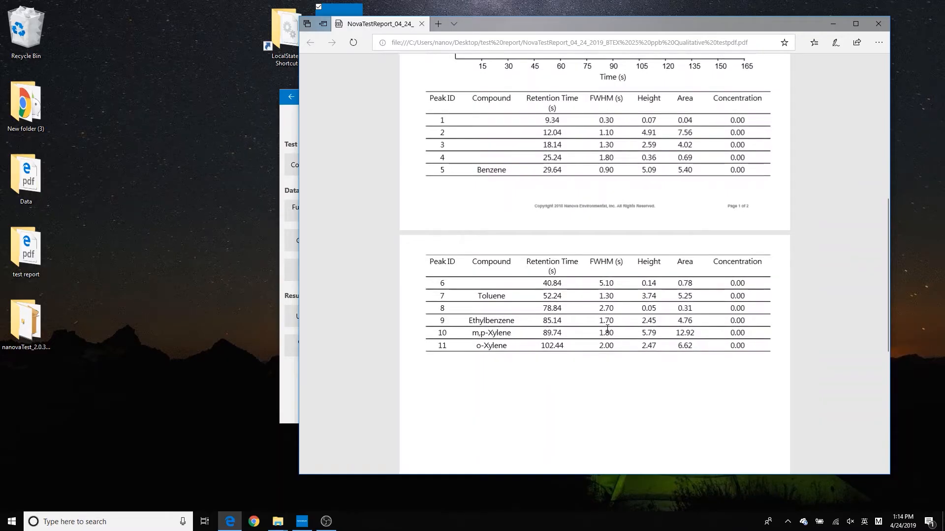